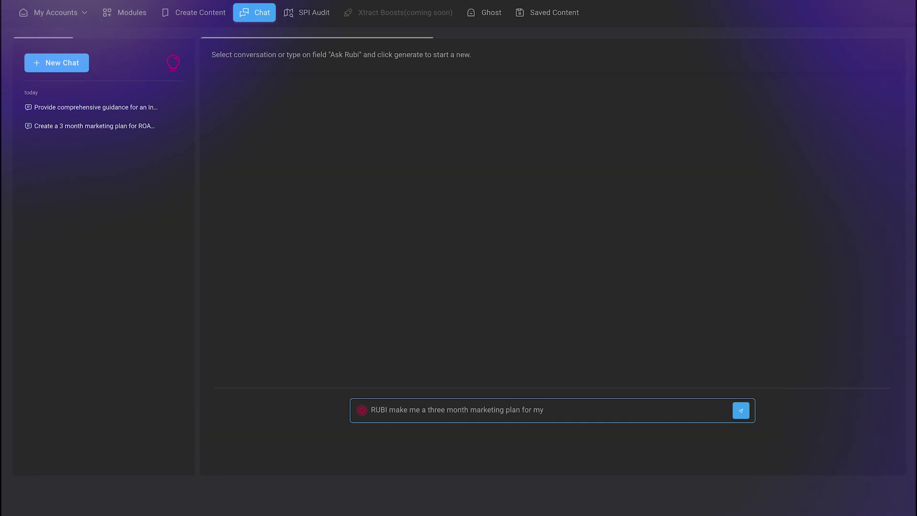
- Finish typing 'RUBI make me a three month marketing plan for my coffee business.' in Ask Rubi
type("ffee b")
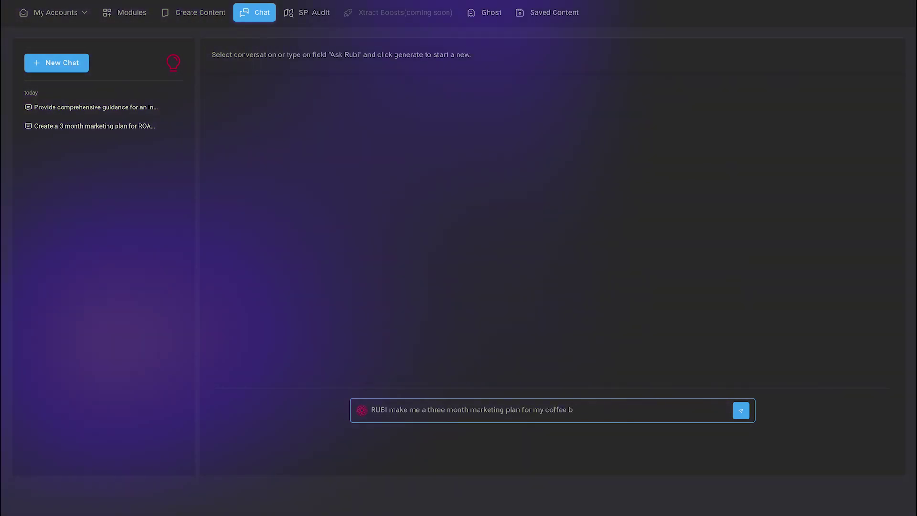
type("usiness.")
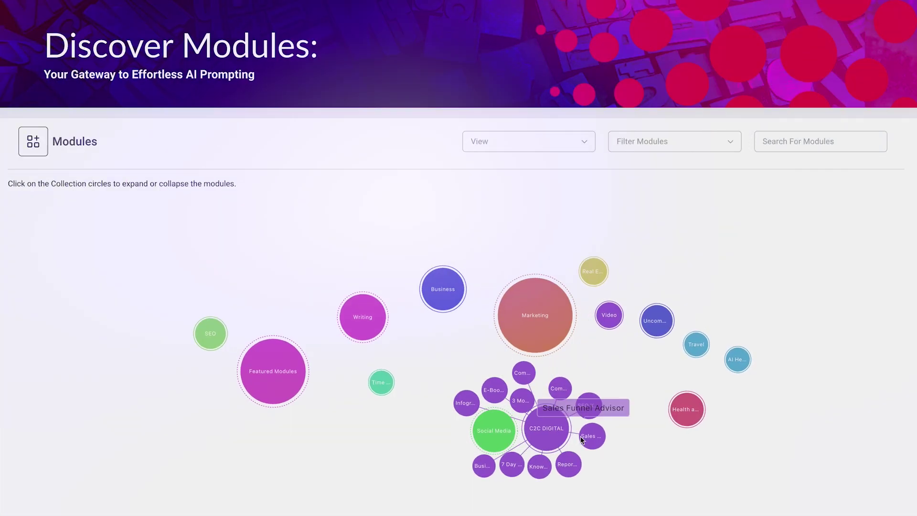
- Load the 7 Day Social Media Schedule module into the composer and review its form
left_click(511, 453)
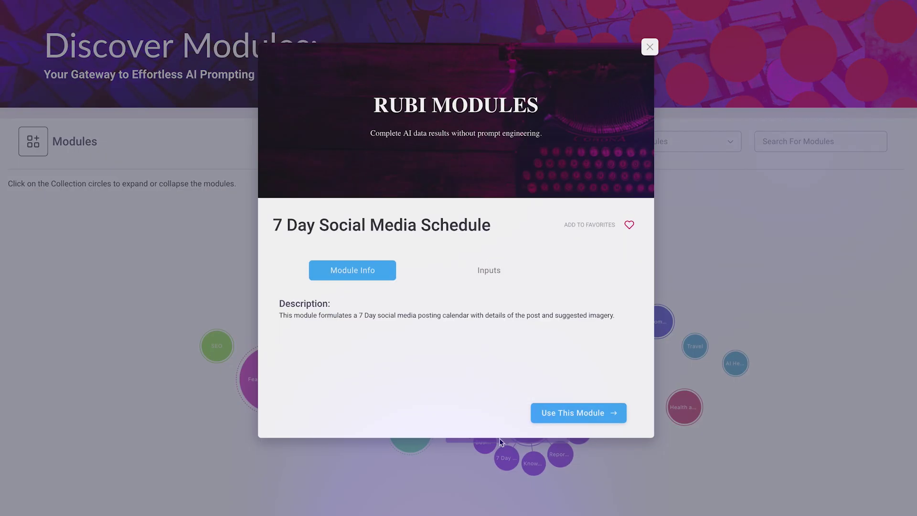
left_click(554, 411)
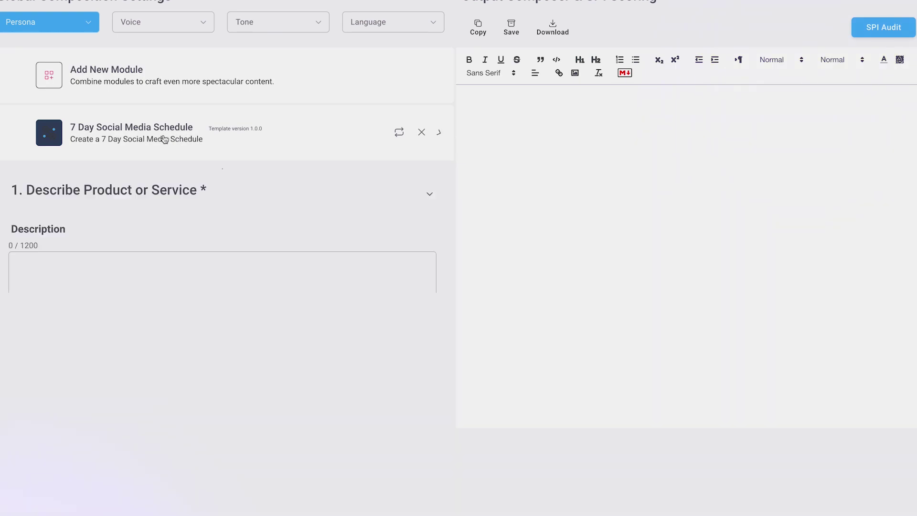
scroll(105, 277, "up", 2)
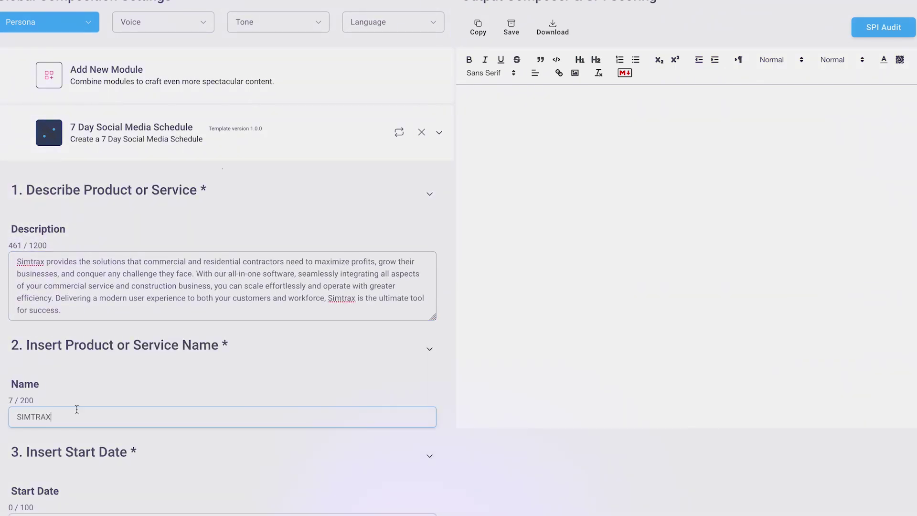
scroll(76, 410, "down", 4)
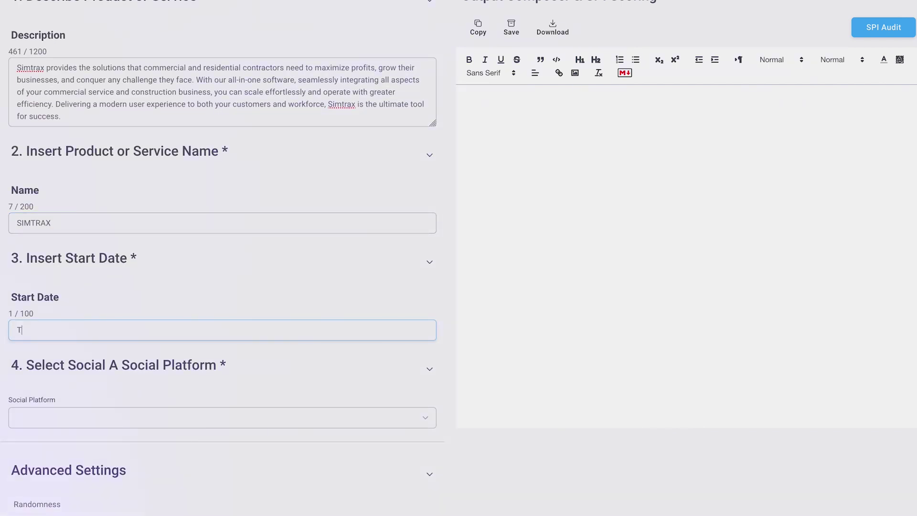
scroll(82, 347, "down", 1)
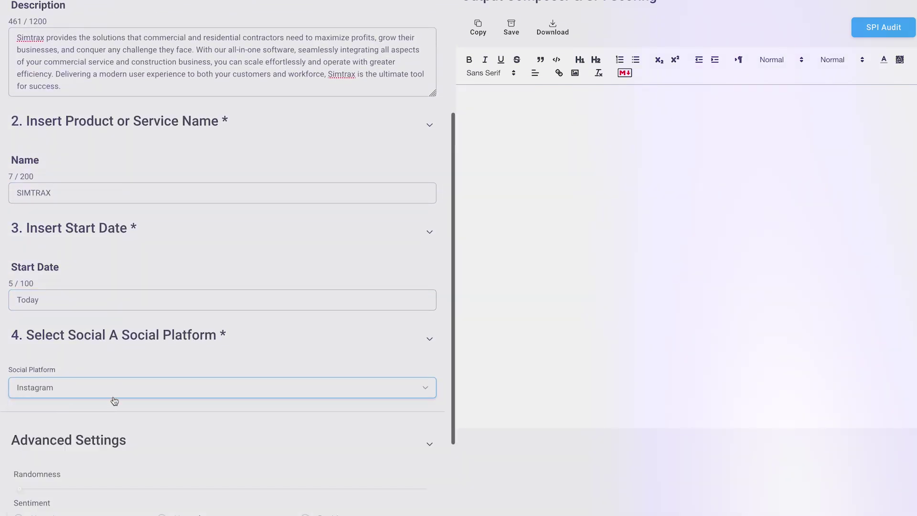
scroll(114, 400, "down", 4)
- Generate the SIMTRAX Instagram posting schedule and scroll through the results
left_click(221, 403)
scroll(271, 331, "down", 1)
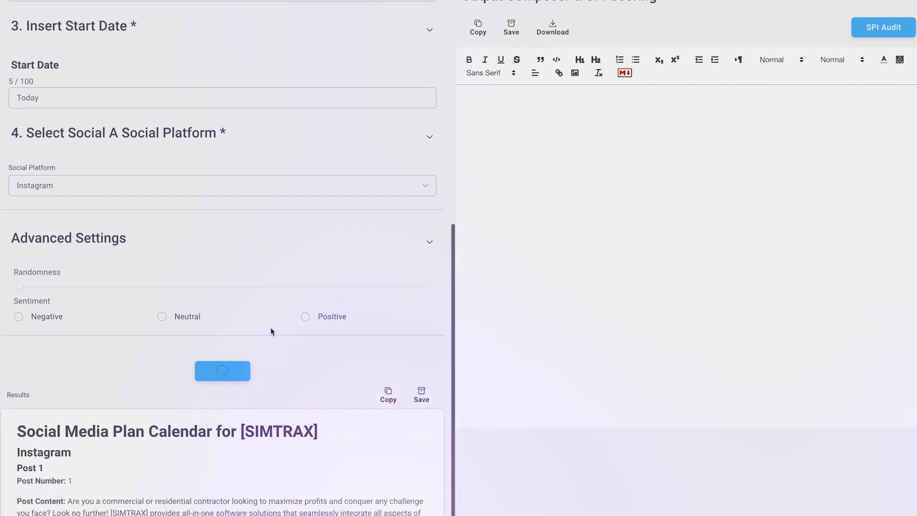
scroll(271, 331, "down", 5)
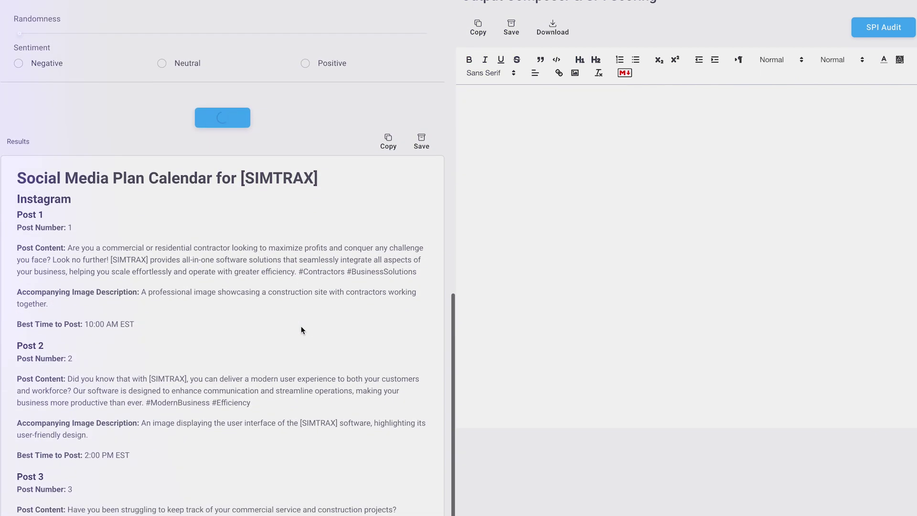
scroll(301, 327, "down", 5)
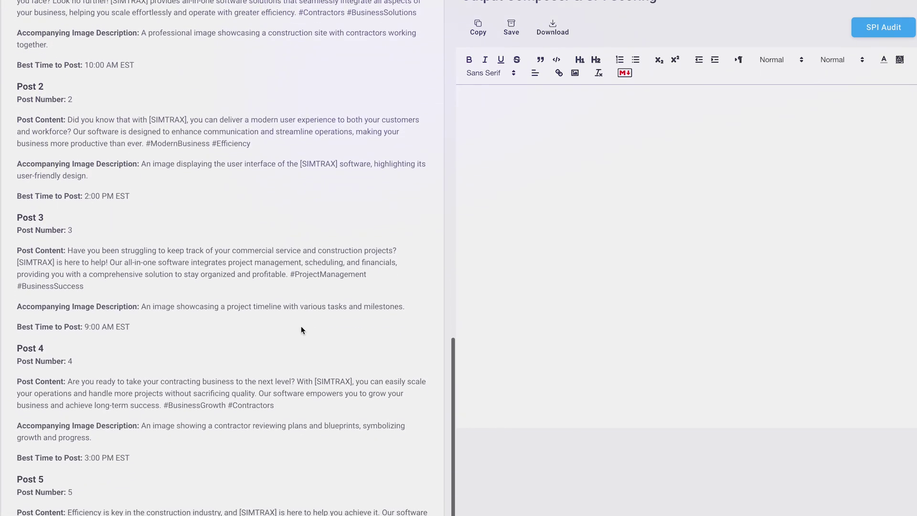
scroll(301, 329, "down", 5)
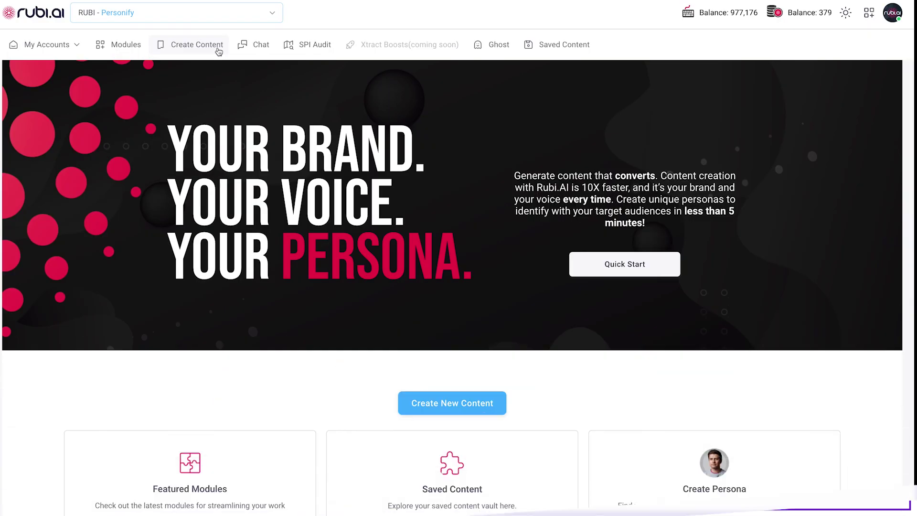
- Add the 3 Month Marketing Plan module in Create Content and expand its input form
left_click(218, 48)
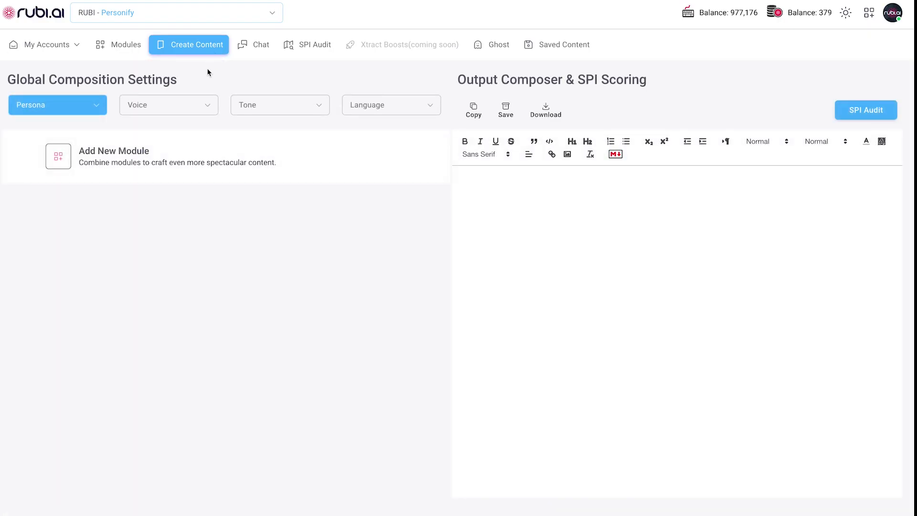
left_click(161, 156)
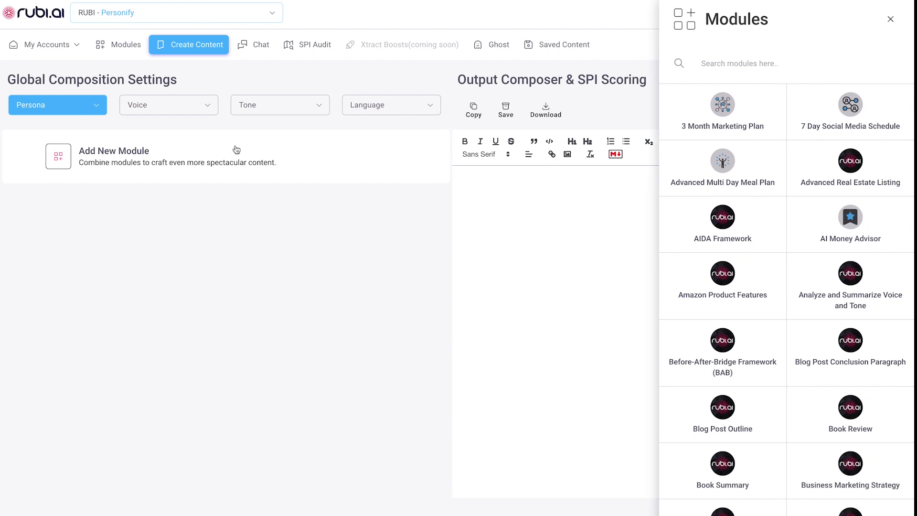
left_click(724, 106)
left_click(134, 213)
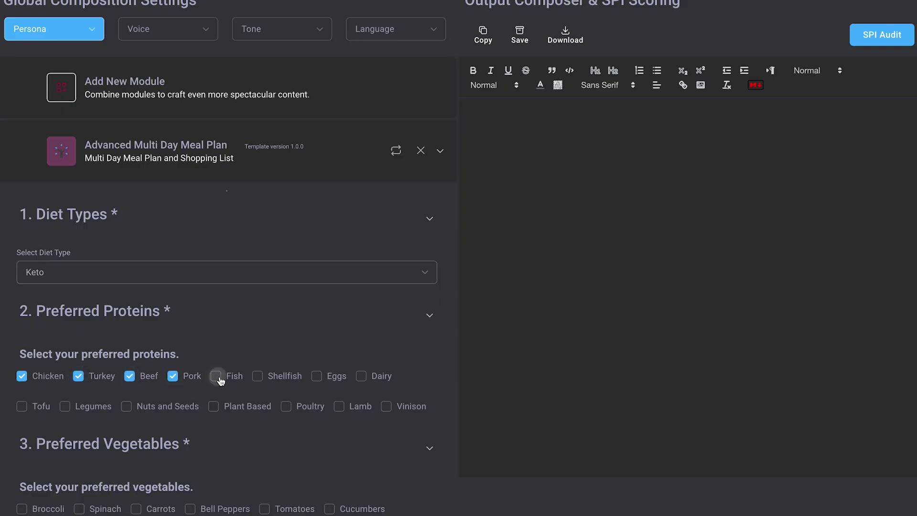
- Add Fish and Eggs to the Keto meal plan's preferred proteins
left_click(217, 378)
left_click(316, 376)
scroll(346, 338, "down", 3)
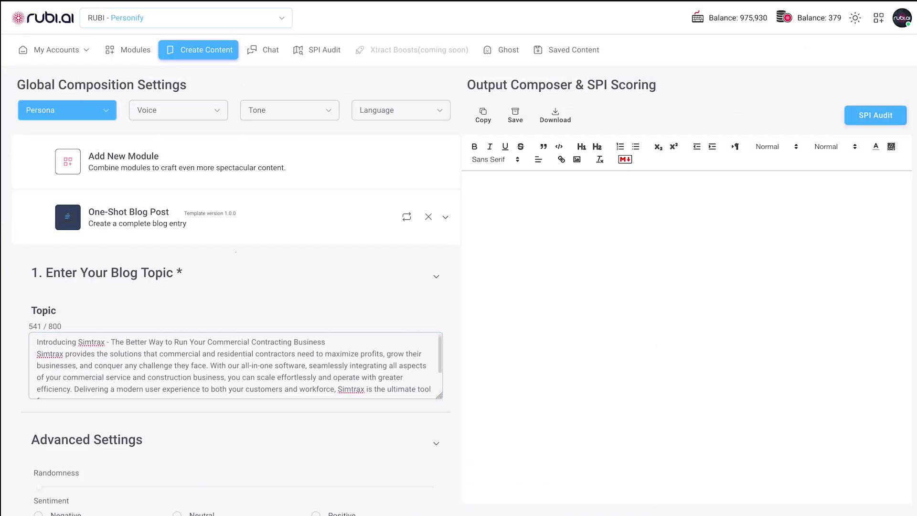
- Scroll through the generated Simtrax blog post's Intro and Body sections
scroll(259, 344, "down", 5)
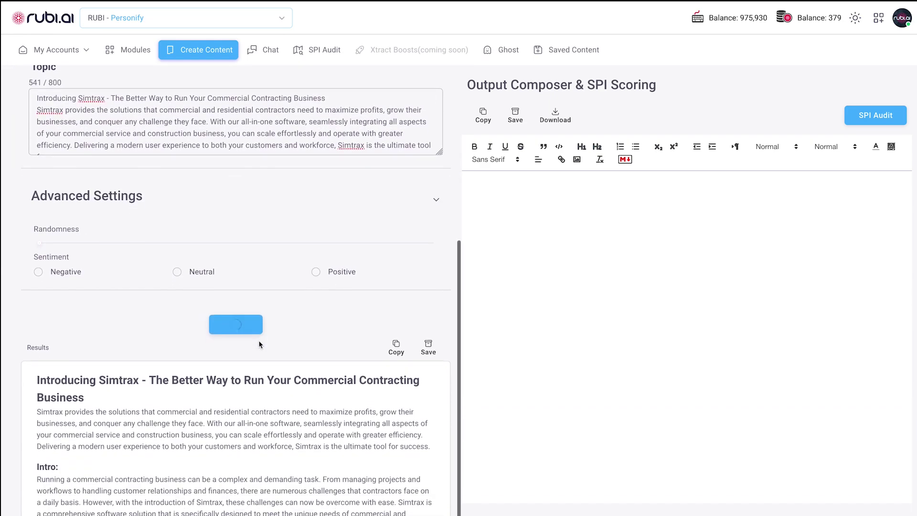
scroll(261, 344, "down", 3)
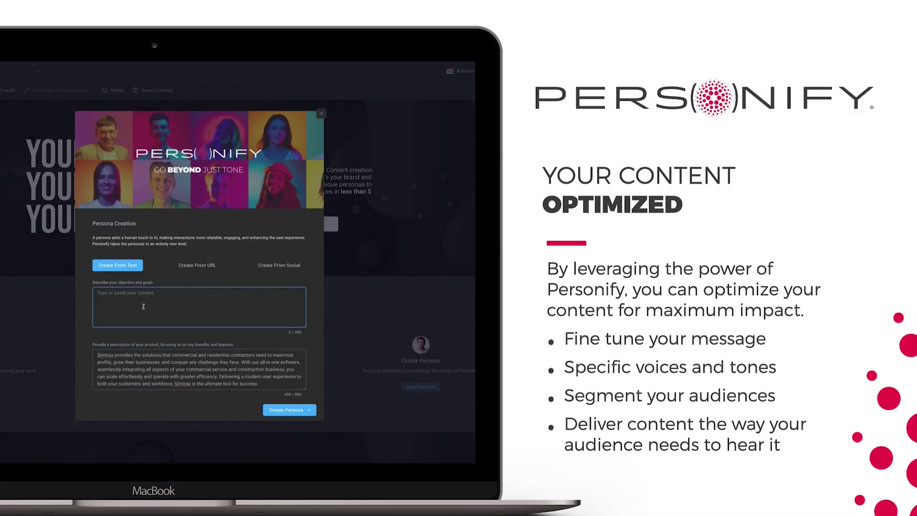
- Open Create From Text persona creation with Simtrax's objectives and 518-character product description
left_click(294, 411)
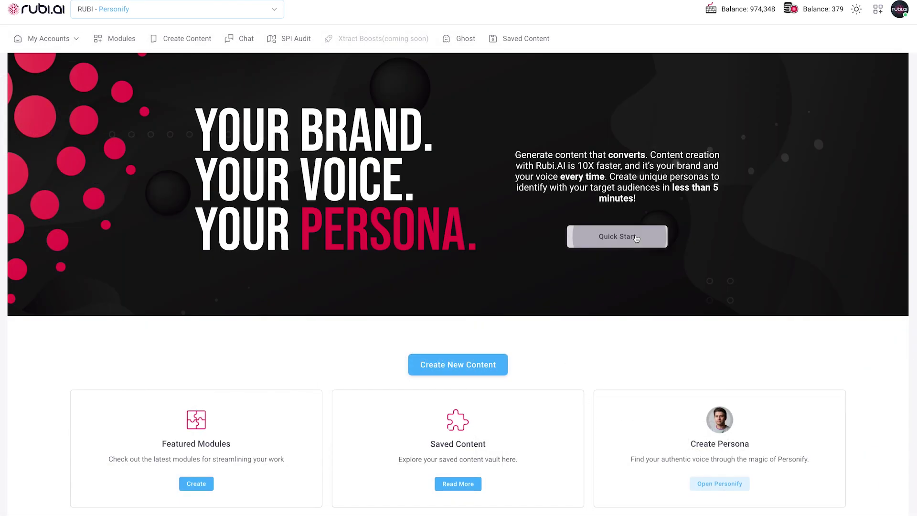
left_click(637, 238)
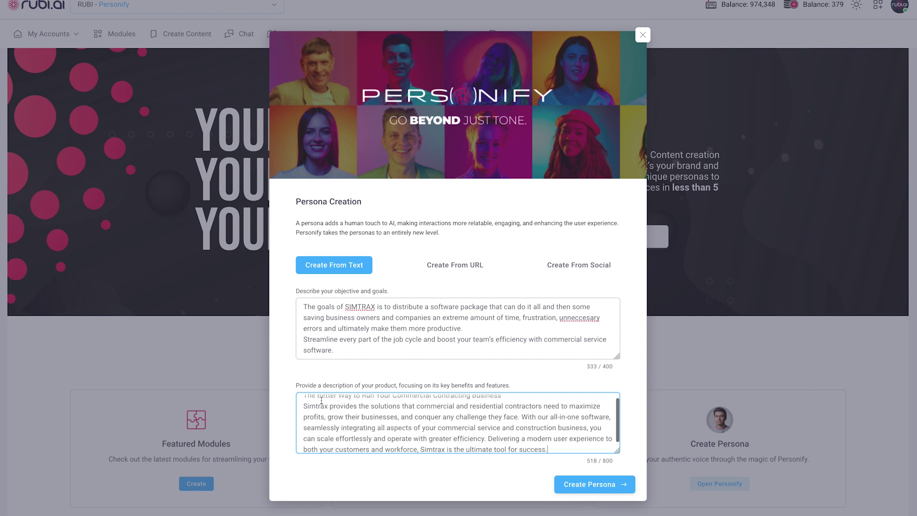
scroll(329, 398, "up", 1)
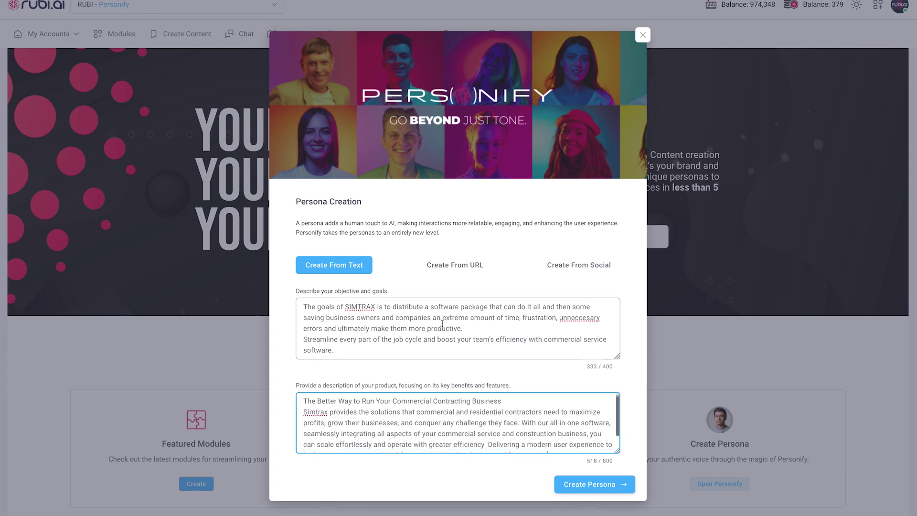
- Create the persona 'Alexa the Contractor' and review its voice, tone and demographic profiles
left_click(567, 486)
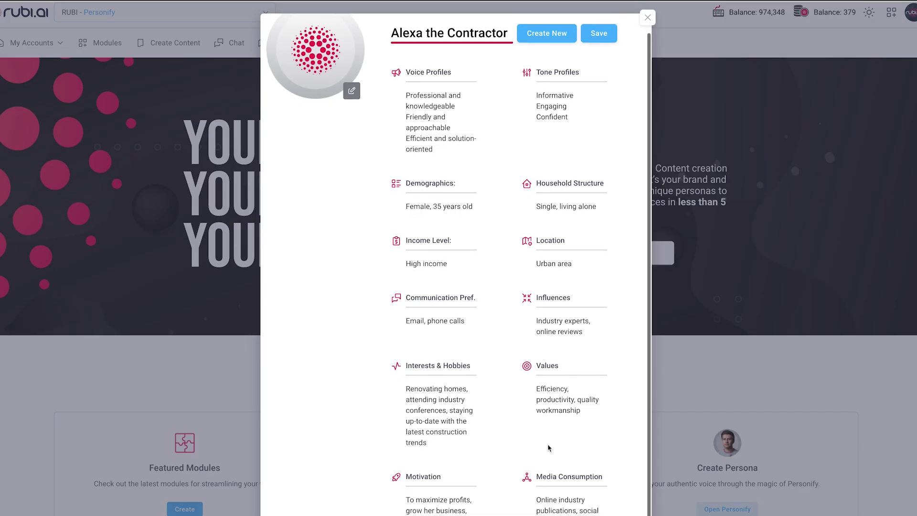
scroll(549, 448, "up", 1)
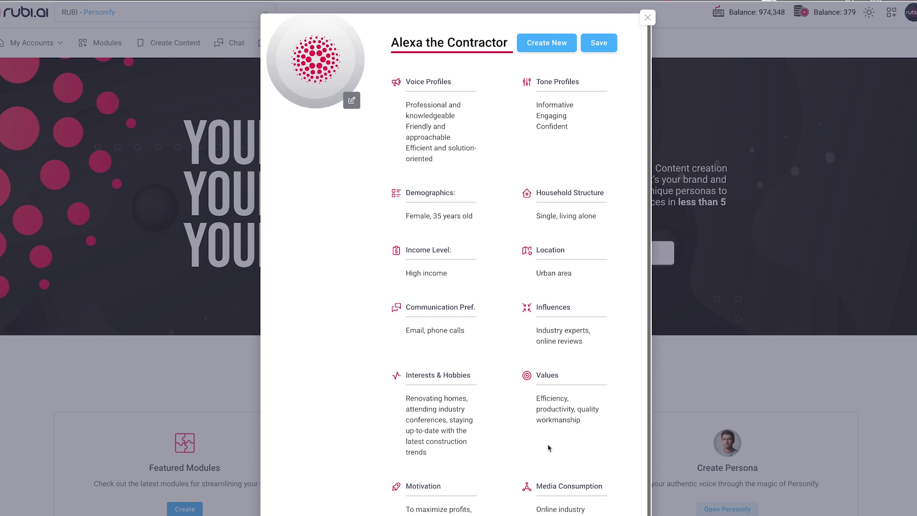
scroll(548, 447, "up", 1)
scroll(549, 448, "up", 1)
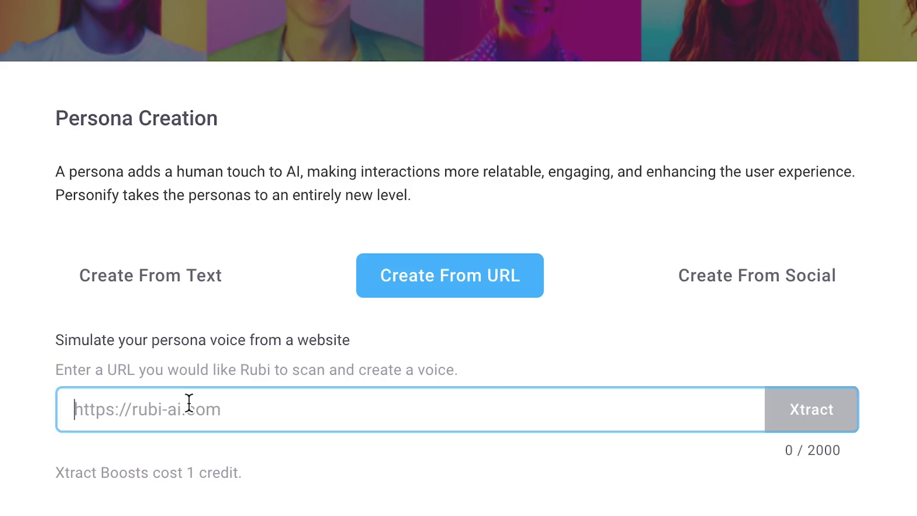
type("https:/")
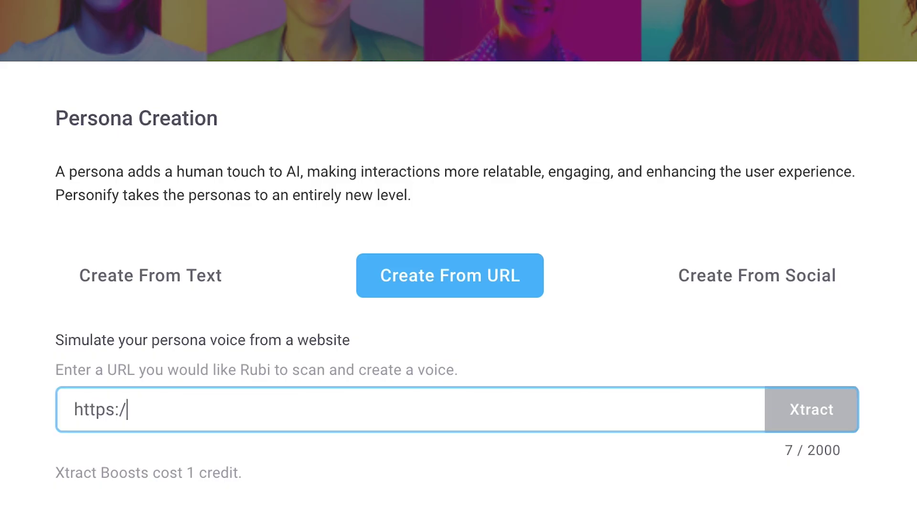
type("/servicetitan.com")
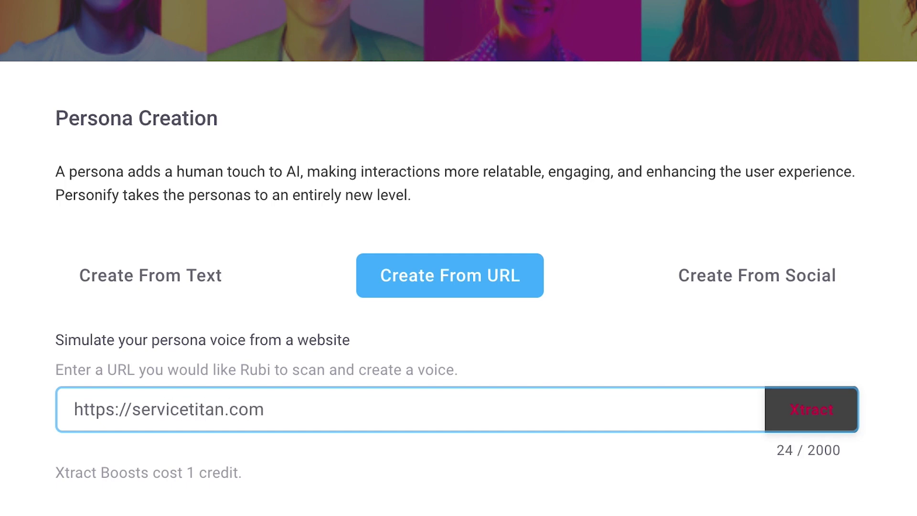
left_click(831, 414)
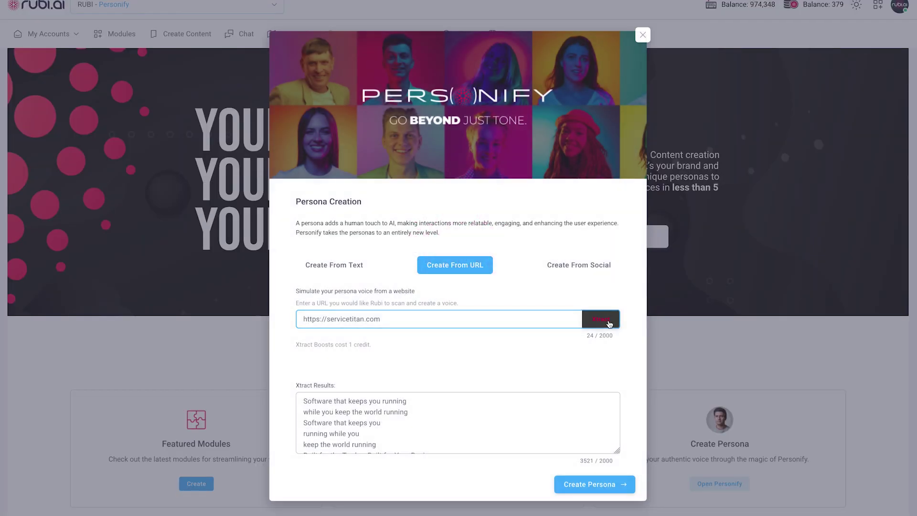
scroll(388, 415, "down", 3)
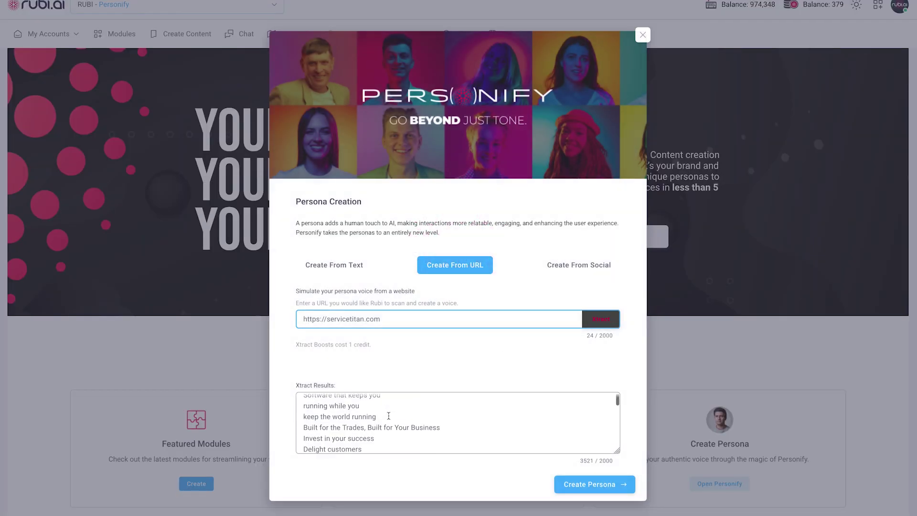
scroll(389, 415, "down", 5)
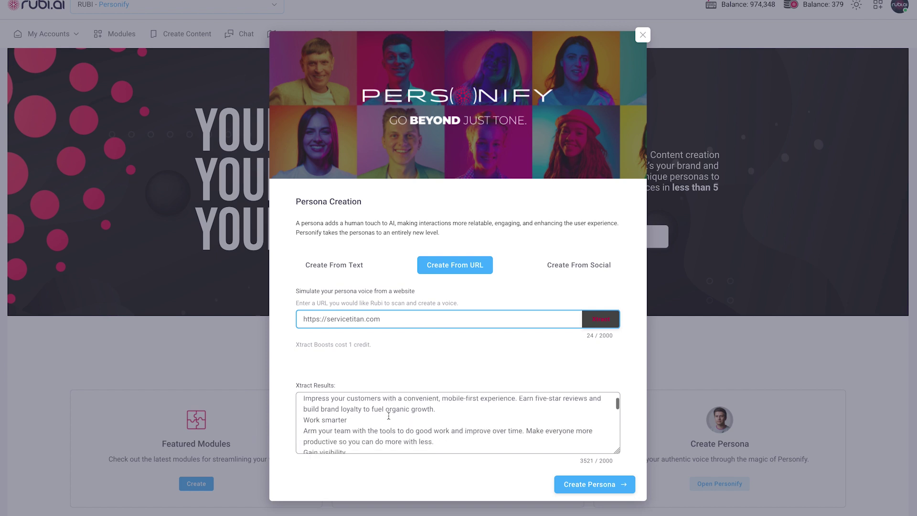
scroll(388, 416, "down", 5)
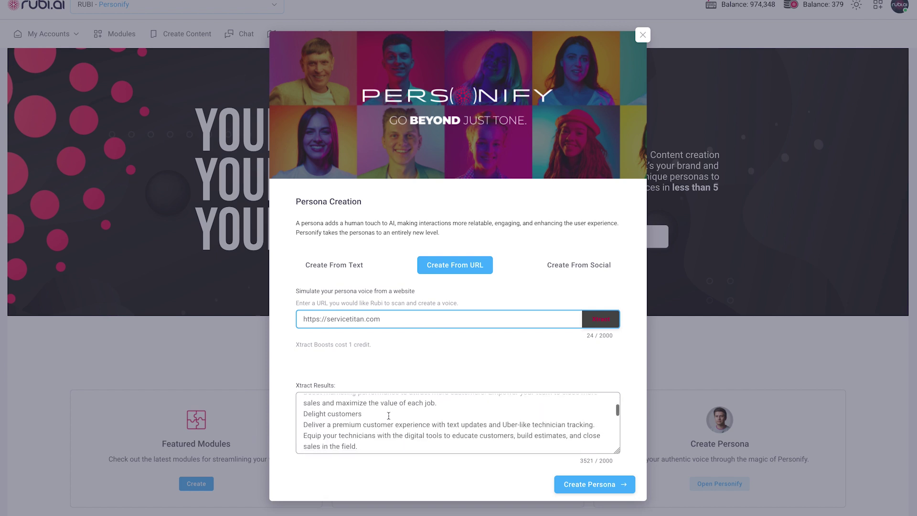
left_click(594, 485)
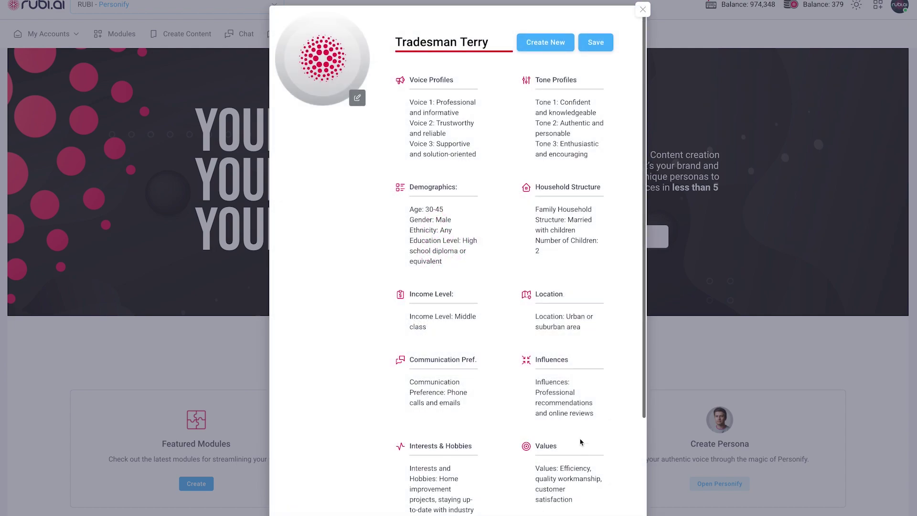
- Scroll through Tradesman Terry's motivation and media consumption details
scroll(576, 397, "down", 3)
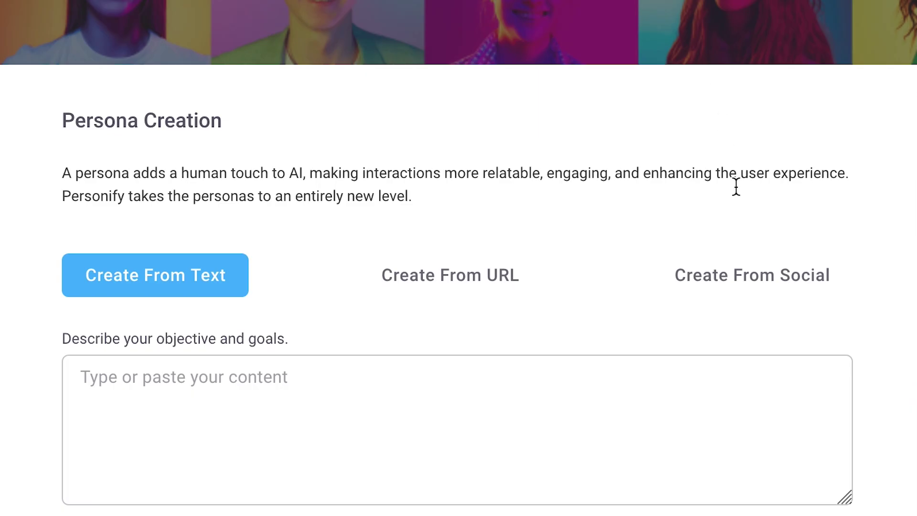
- Switch to Create From Social and Xtract a persona voice from Instagram handle 'servicetitan'
left_click(744, 285)
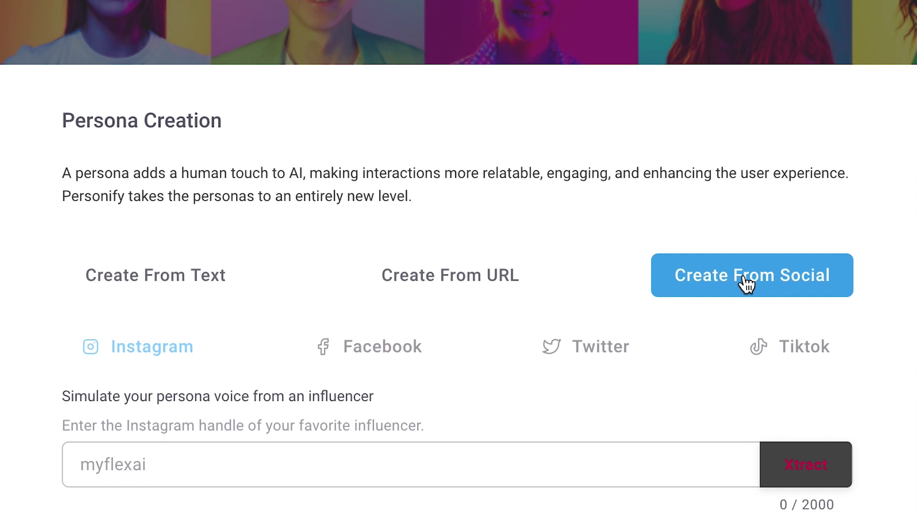
left_click(208, 452)
type("s")
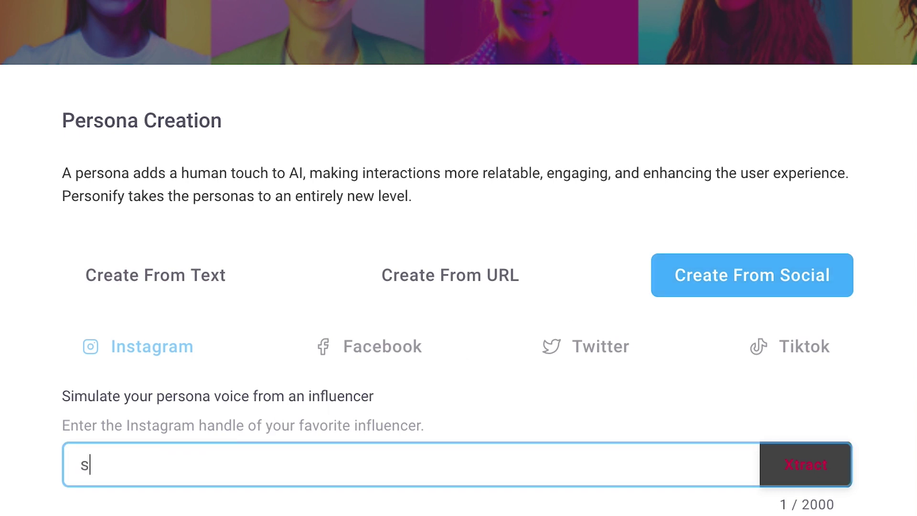
type("ervicetitan")
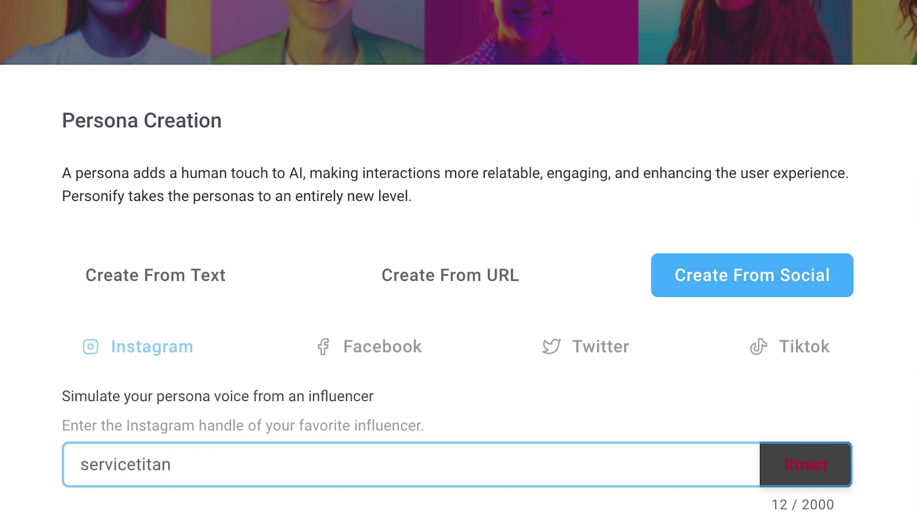
left_click(811, 467)
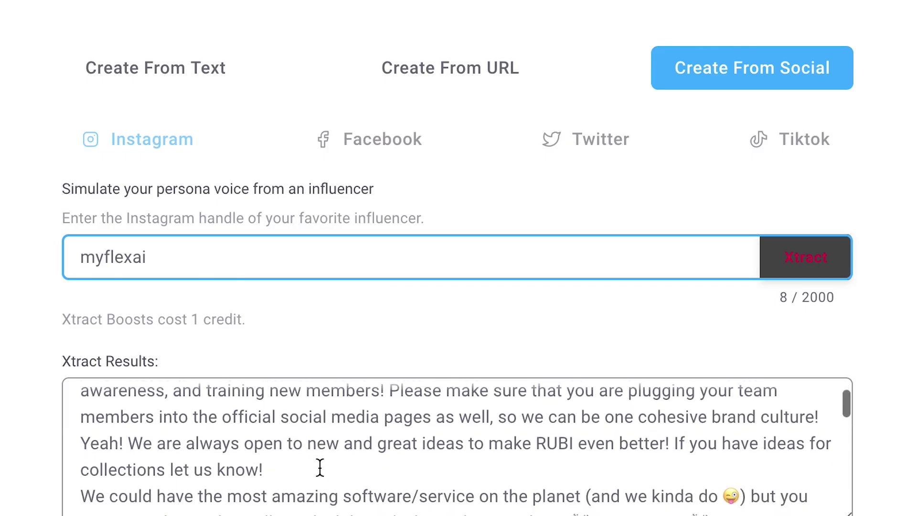
scroll(320, 467, "down", 5)
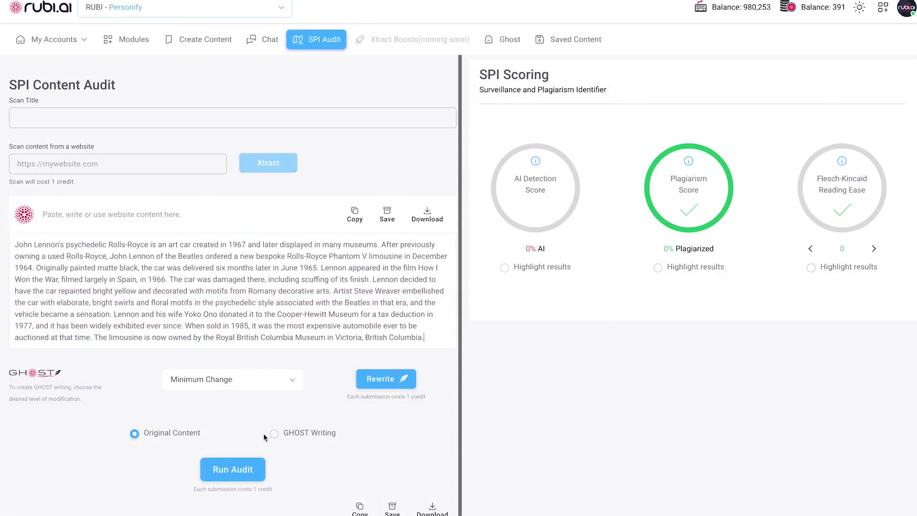
- Run the audit on the Rolls-Royce paragraph and highlight its plagiarized phrase and matching website
left_click(243, 462)
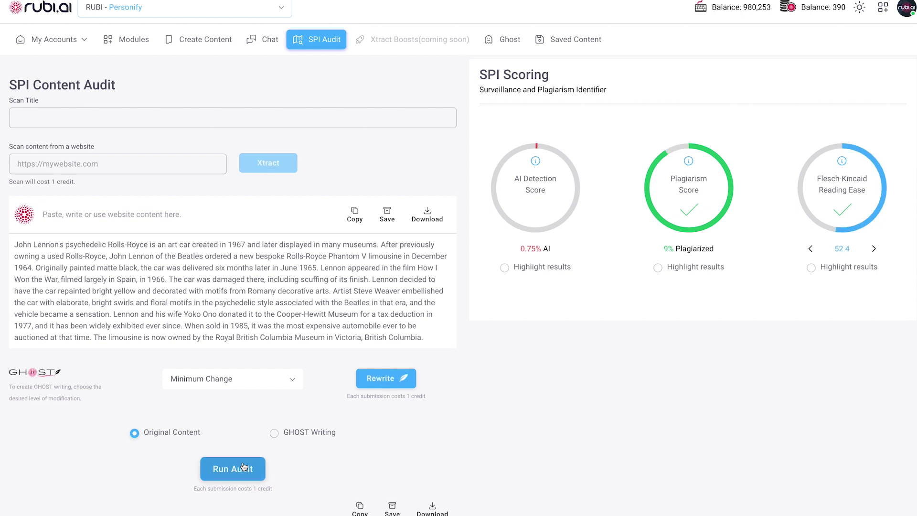
left_click(659, 268)
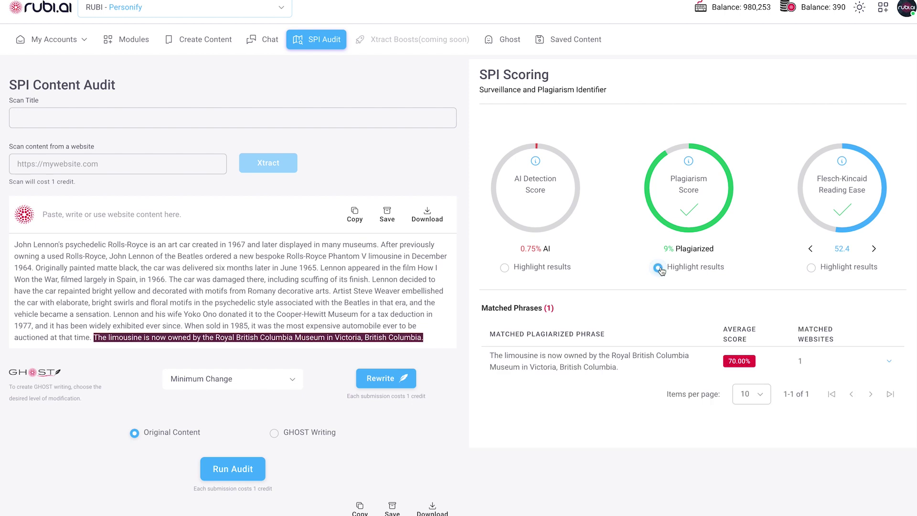
left_click(873, 437)
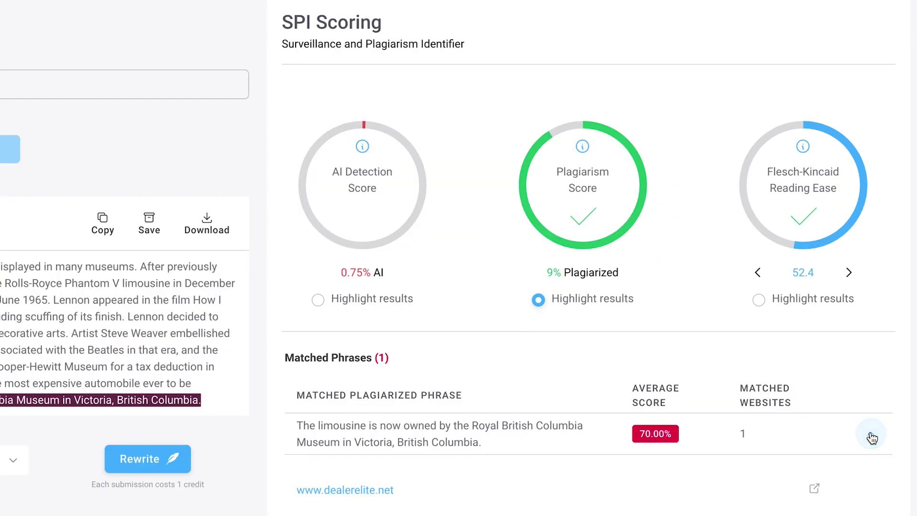
- Compare AI-detection highlighting, then reveal the wikiwand.com source for each matched phrase
left_click(319, 302)
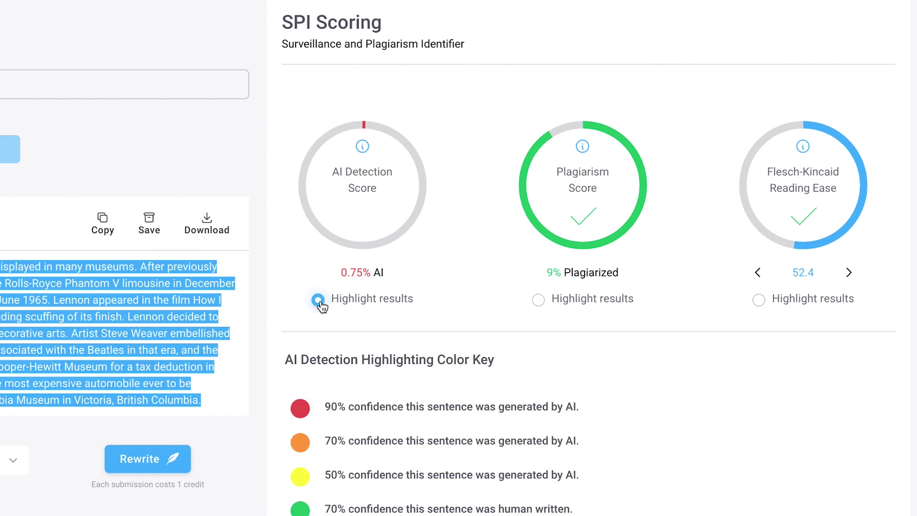
left_click(538, 300)
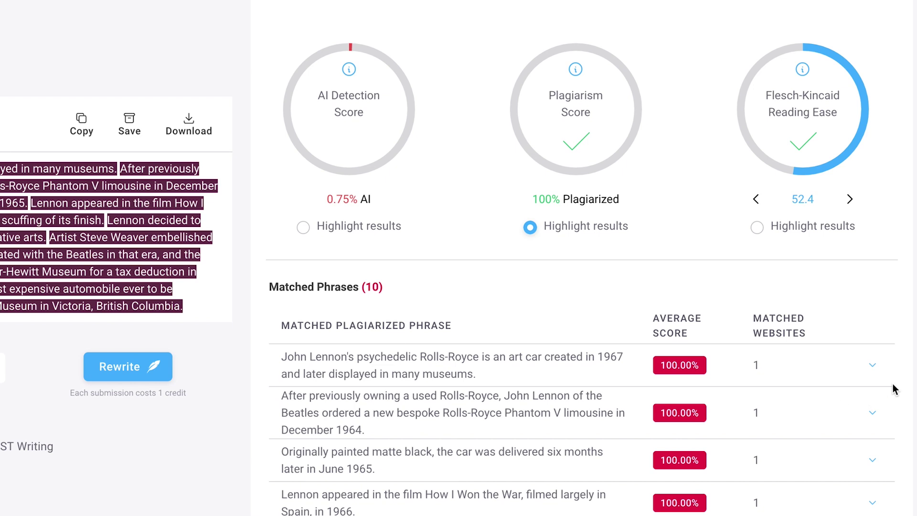
left_click(874, 366)
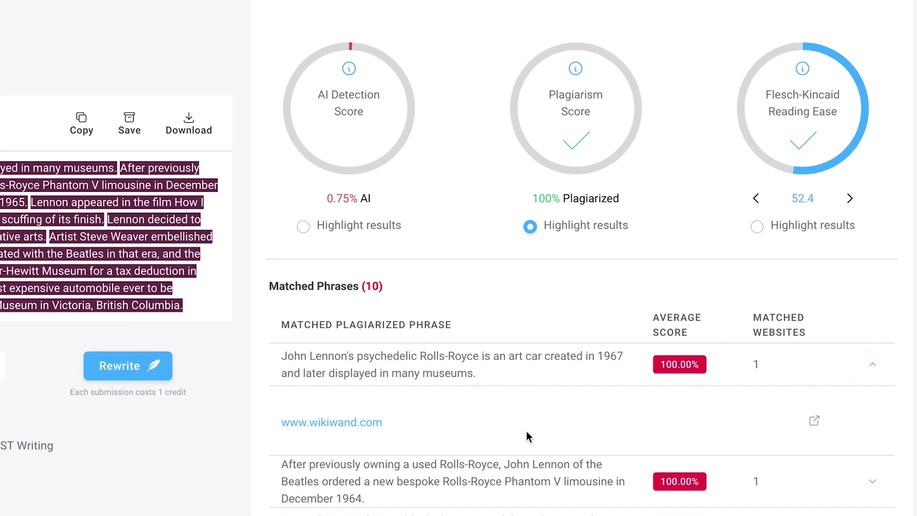
left_click(874, 484)
scroll(641, 479, "down", 5)
scroll(641, 478, "down", 1)
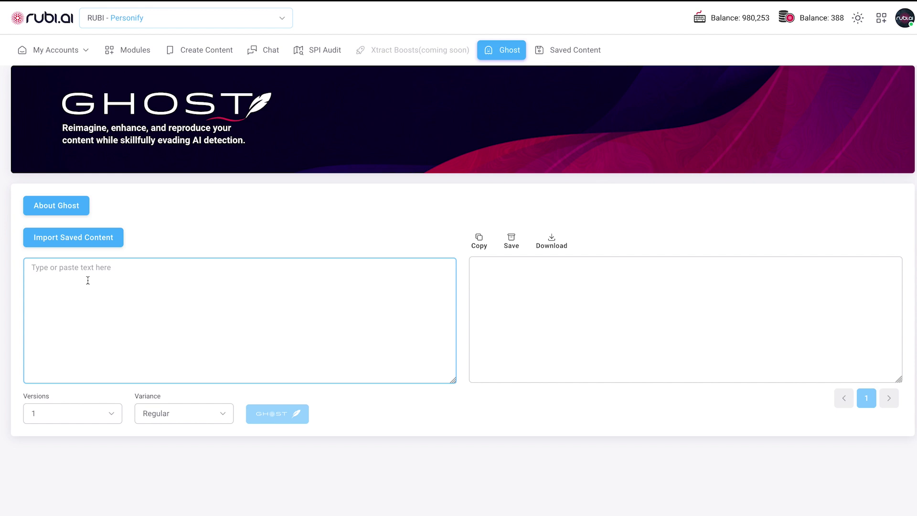
- Paste the Rolls-Royce paragraph, generate 3 Ghost rewrites at Maximum Change, and view version 2
type("John Lennon's psychedelic Rolls-Royce is an art car created in 1967 and later displayed in many museums. After previously owning a used Rolls-Royce, John Lennon of the Beatles ordered a new bespoke Rolls-Royce Phantom V limousine in December 1964. Originally painted matte black, the car was delivered six months later in June 1965. Lennon appeared in the film How I Won the War, filmed largely in Spain, in 1966. The car was damaged there, including scuffing of its finish. Lennon decided to have the car repainted bright yellow and decorated with motifs from Romany decorative arts. Artist Steve Weaver embellished the car with elaborate, bright swirls and floral motifs in the psychedelic style associated with the Beatles in that era, and the vehicle became a sensation. Lennon and his wife Yoko Ono donated it to the Cooper-Hewitt Museum for a tax deduction in 1977, and it has been widely exhibited ever since. When sold in 1985, it was the most expensive automobile ever to be auctioned at that time. The limousine is now owned by the Royal British Columbia Museum in Victoria, British Columbia.")
left_click(75, 414)
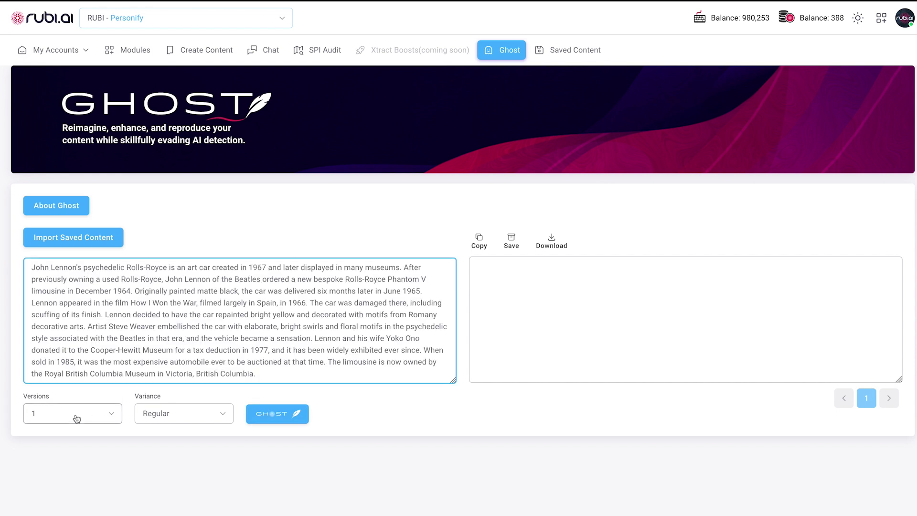
left_click(53, 483)
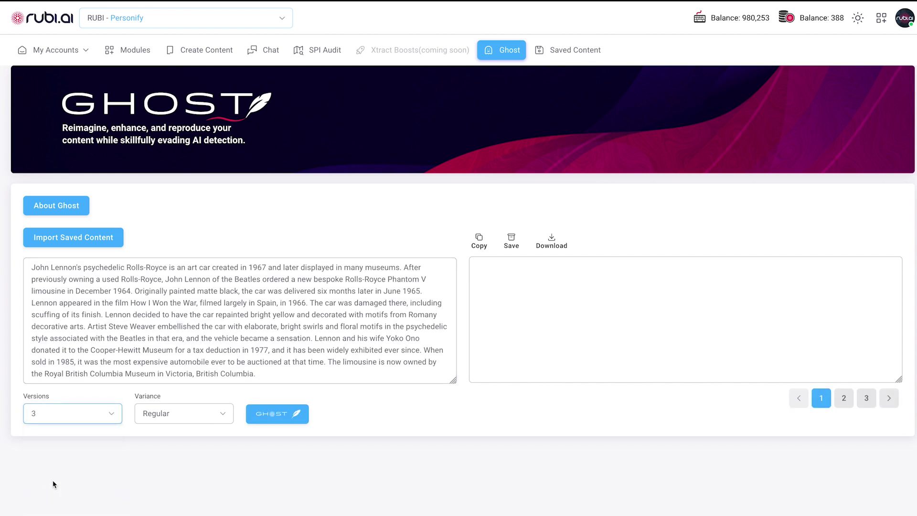
left_click(181, 415)
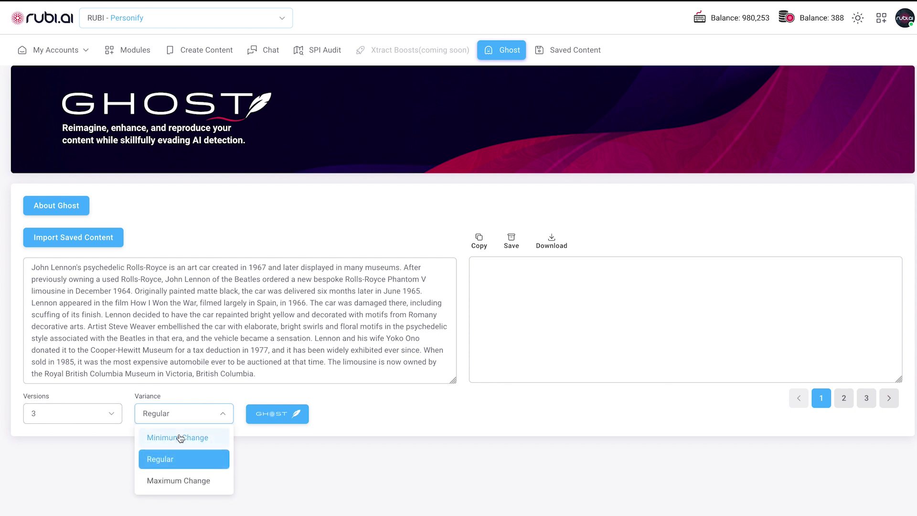
left_click(177, 485)
left_click(271, 412)
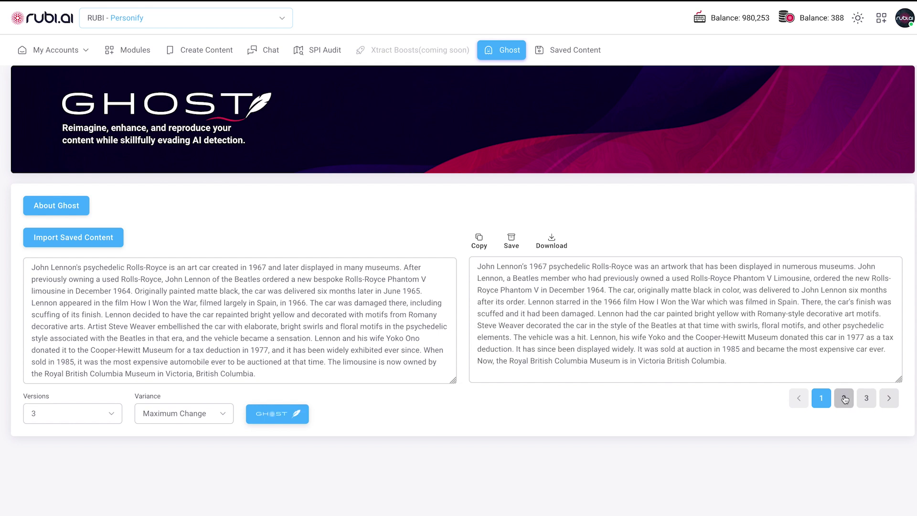
left_click(844, 399)
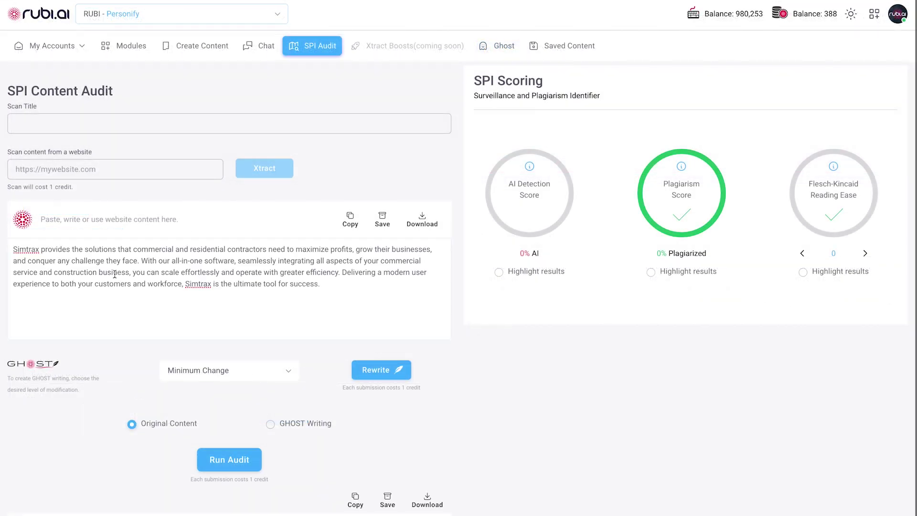
- Audit the original Simtrax text (88.95% AI), then its Ghost rewrite (3.06% AI), highlighting AI detection
left_click(226, 456)
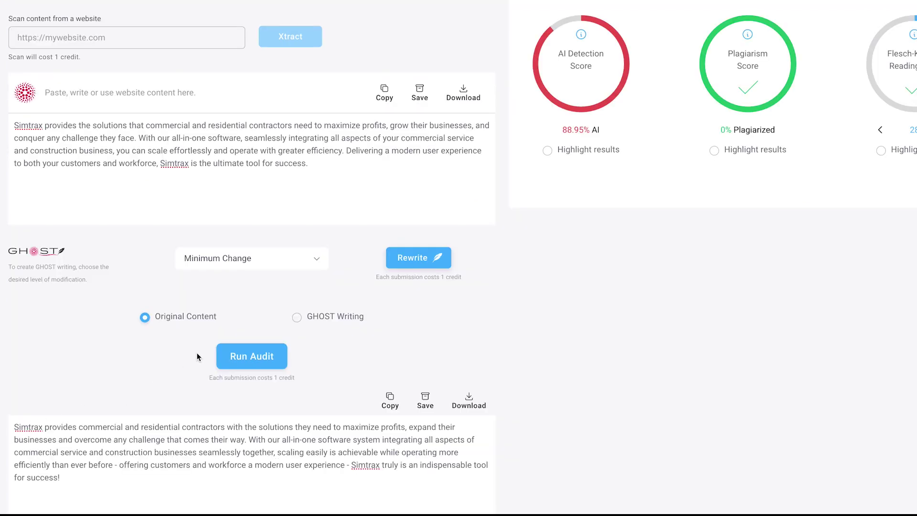
left_click(297, 317)
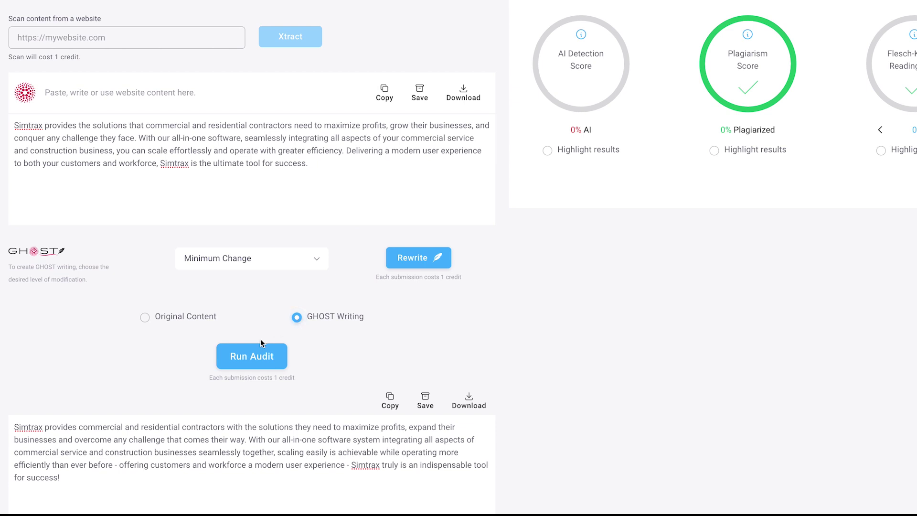
left_click(249, 359)
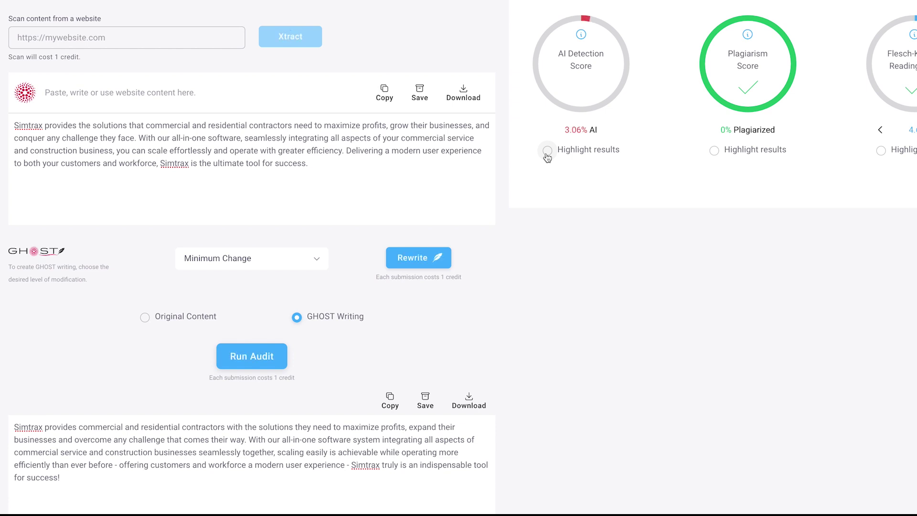
left_click(548, 151)
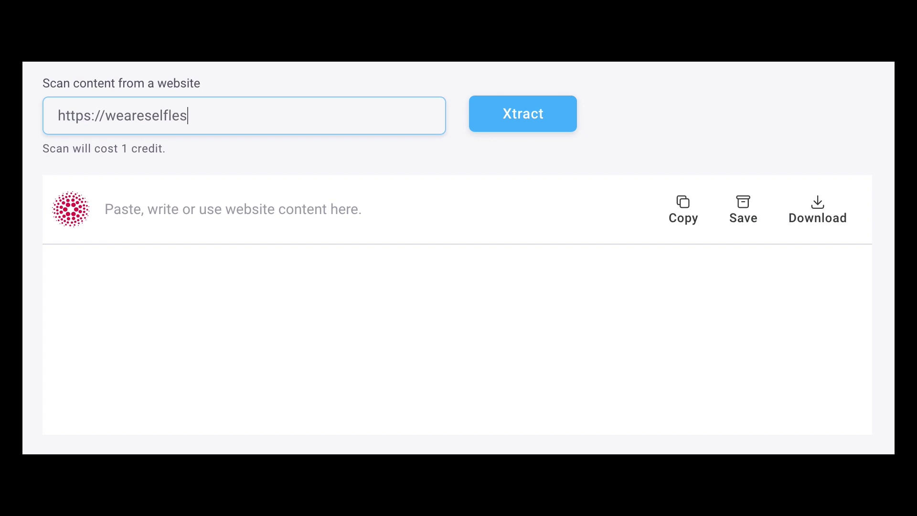
left_click(500, 101)
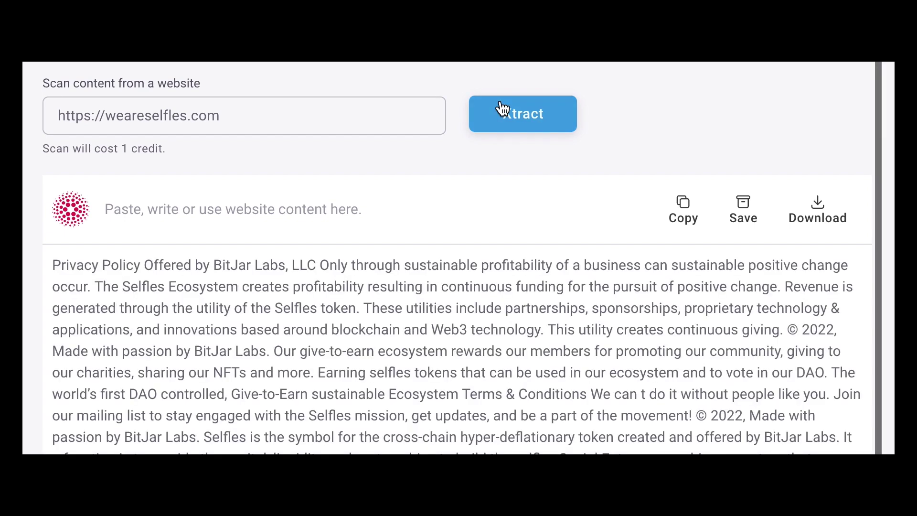
scroll(314, 360, "down", 2)
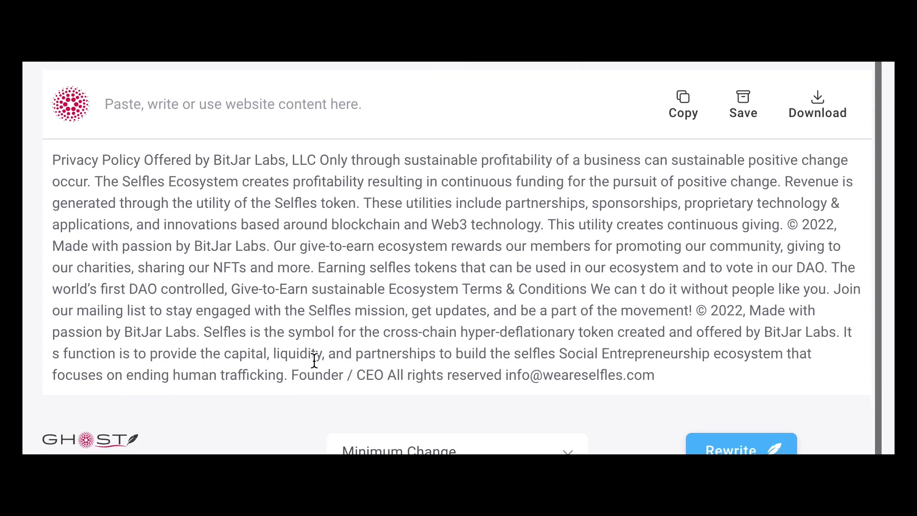